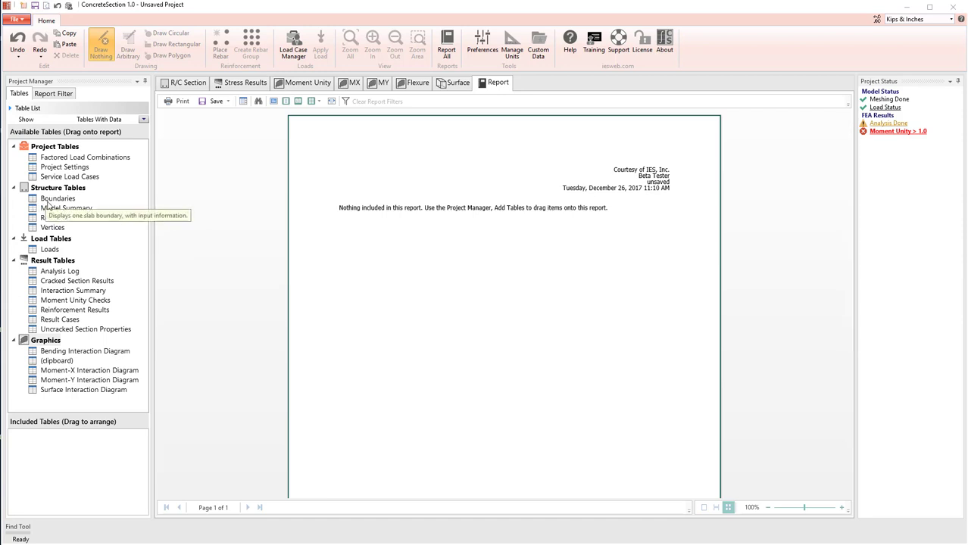
# Add the Boundaries table, the Loads table and the Moment-X Interaction Diagram to the empty report.
pyautogui.moveTo(44, 201); pyautogui.dragTo(488, 285)
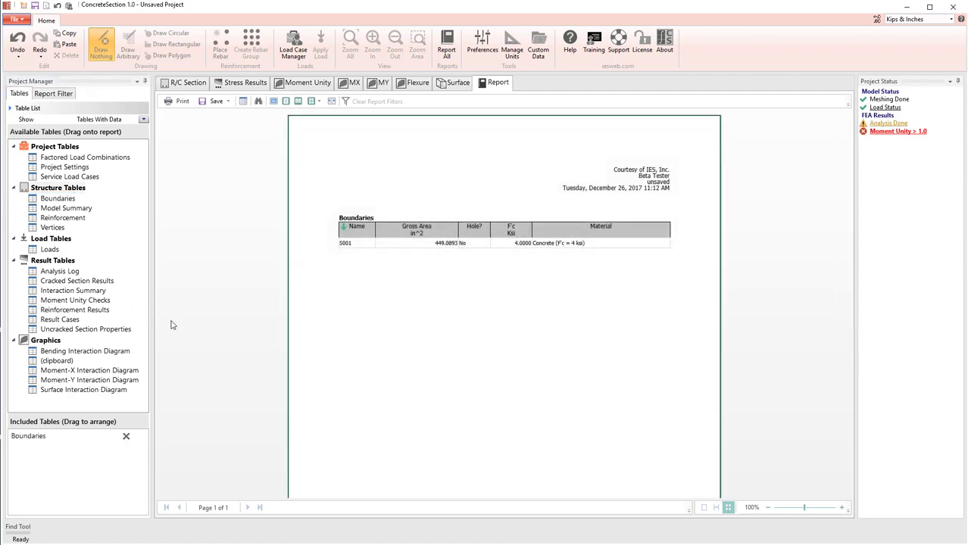
pyautogui.moveTo(49, 250); pyautogui.dragTo(604, 350)
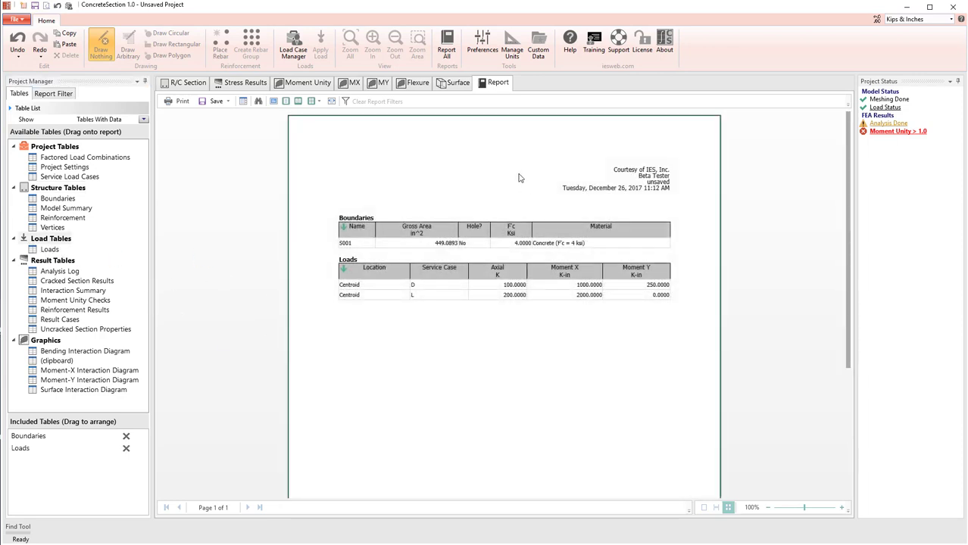
pyautogui.moveTo(50, 370); pyautogui.dragTo(468, 350)
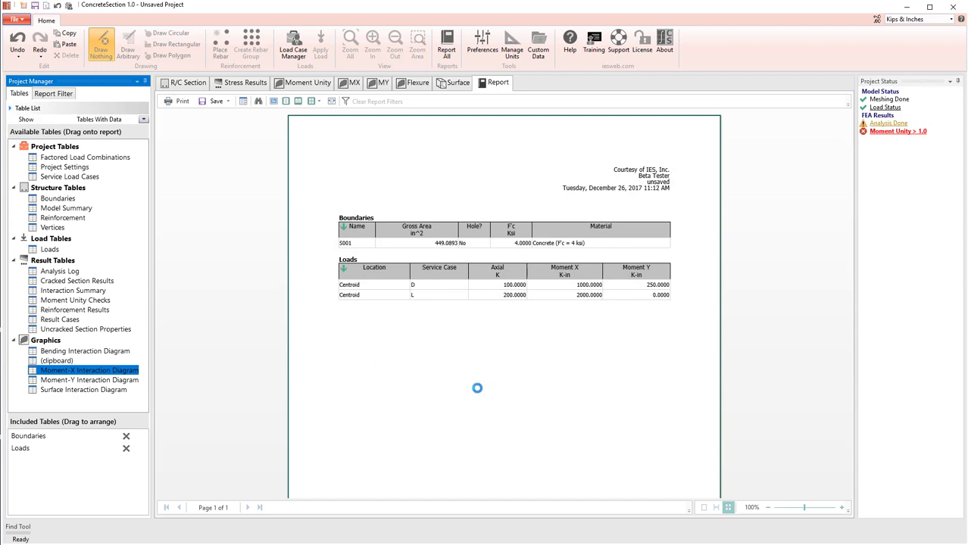
pyautogui.scroll(-10, 470, 349)
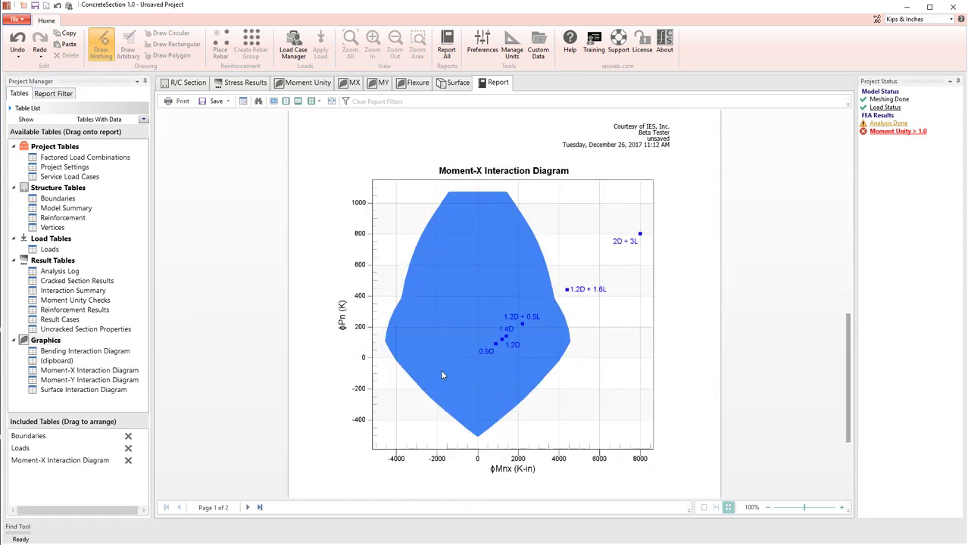
pyautogui.scroll(10, 457, 303)
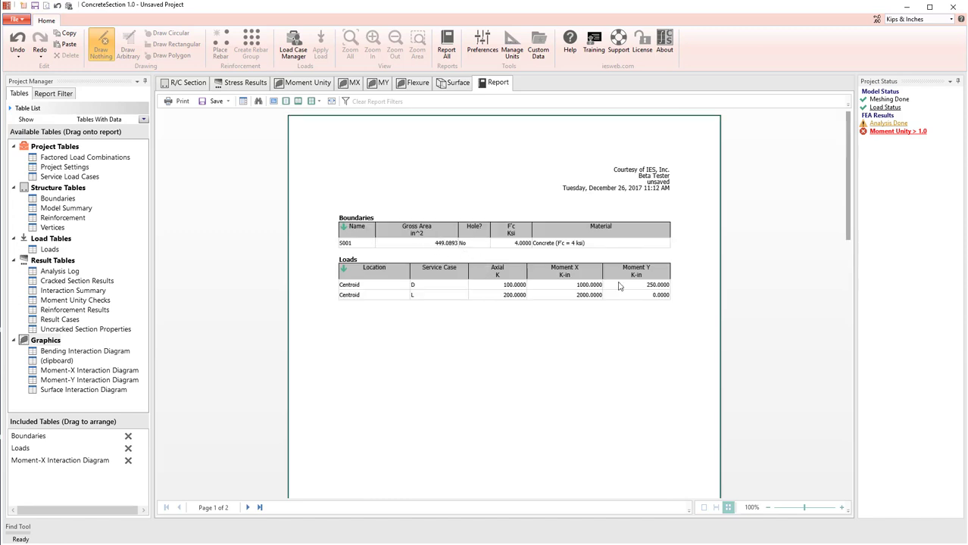
# Set the page width of the report's Boundaries table to Half.
pyautogui.click(355, 223)
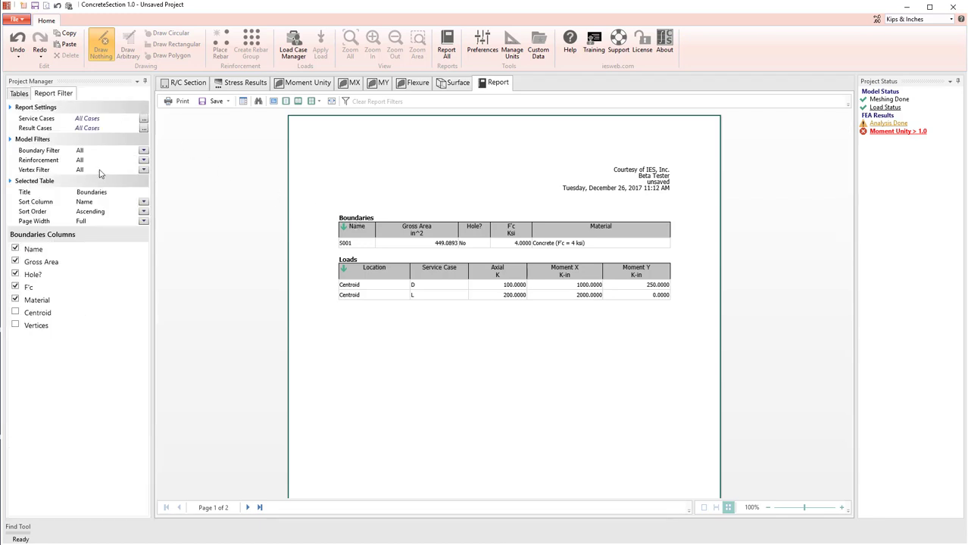
pyautogui.click(133, 197)
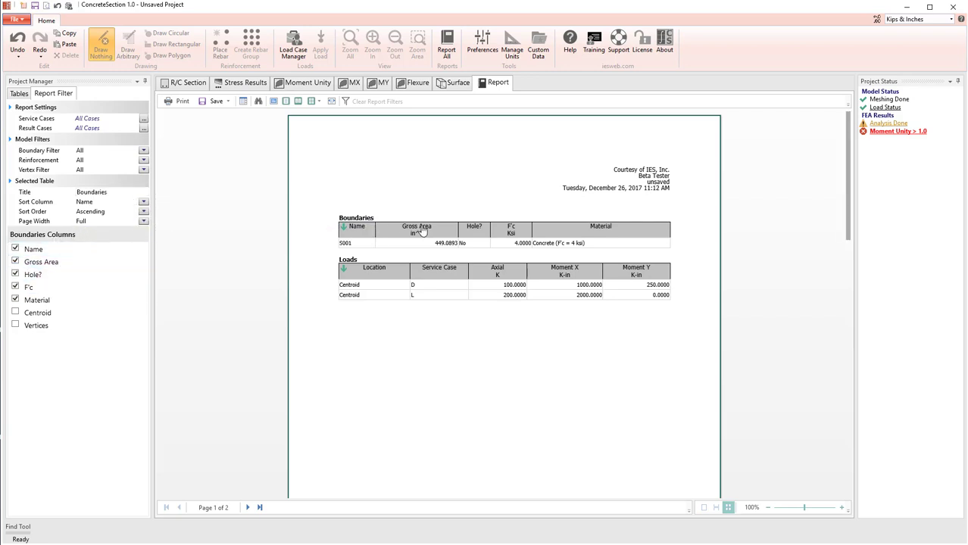
pyautogui.click(143, 221)
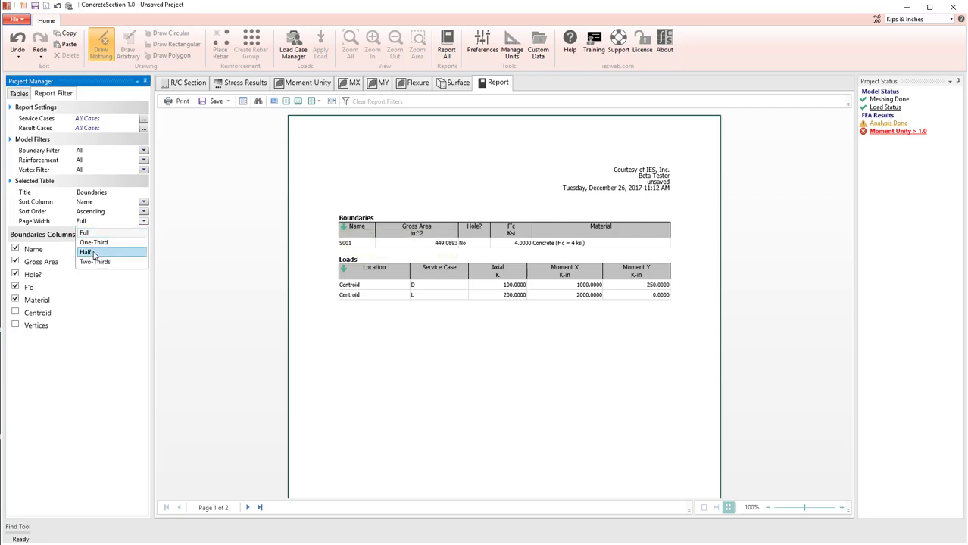
pyautogui.click(93, 253)
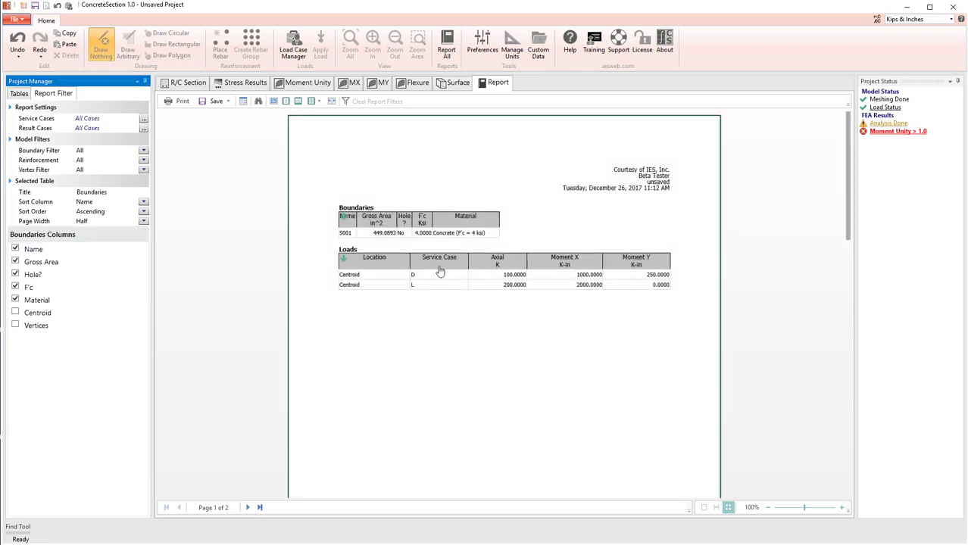
# Sort the Loads table by Service Case in descending order and set its page width to Half.
pyautogui.click(419, 259)
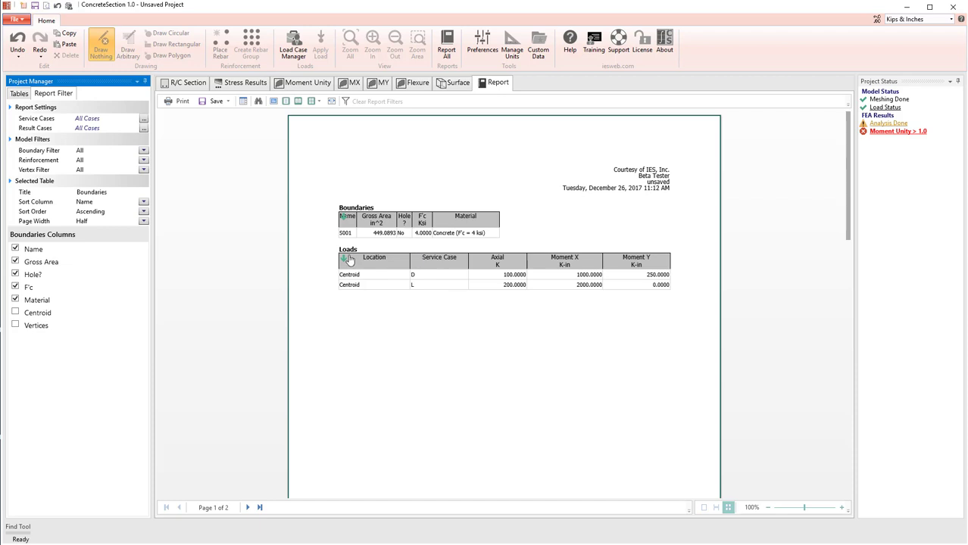
pyautogui.click(144, 221)
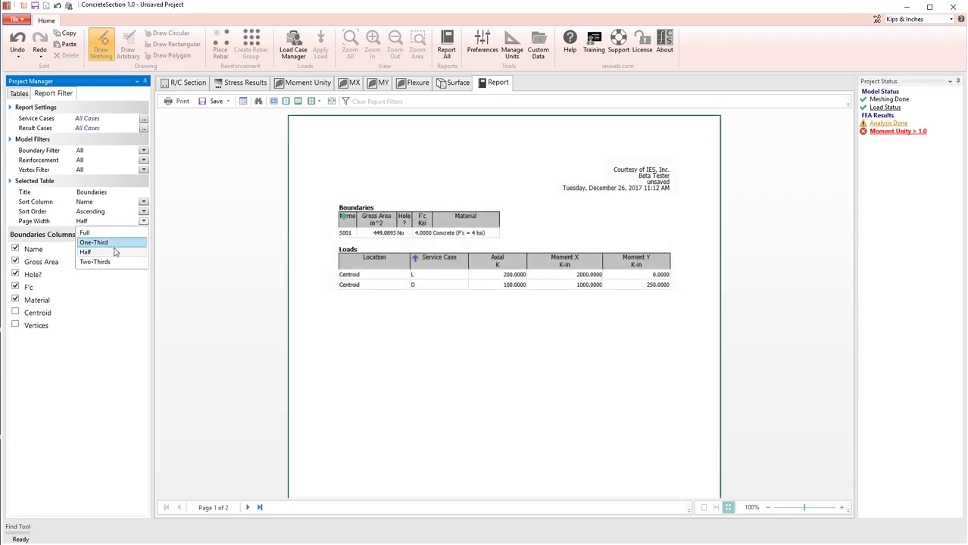
pyautogui.click(345, 252)
pyautogui.click(143, 221)
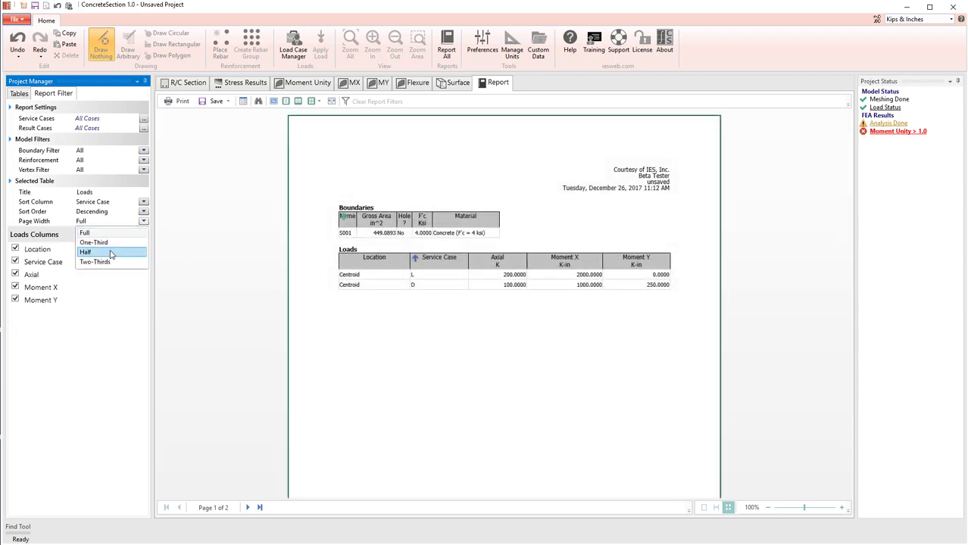
pyautogui.press('Return')
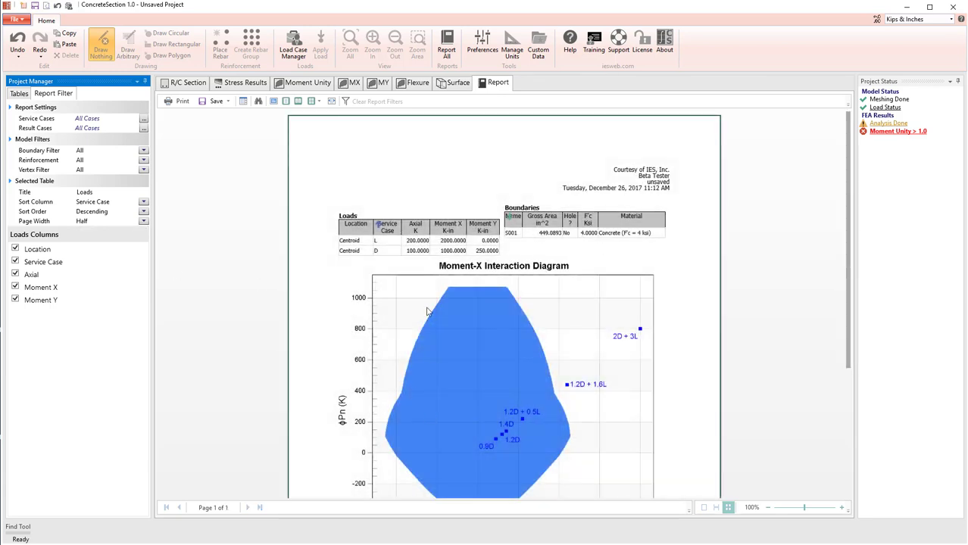
pyautogui.scroll(-3, 425, 318)
pyautogui.scroll(3, 431, 305)
# Add the Reinforcement Results table to the report and remove the Moment-X Interaction Diagram from it.
pyautogui.click(18, 94)
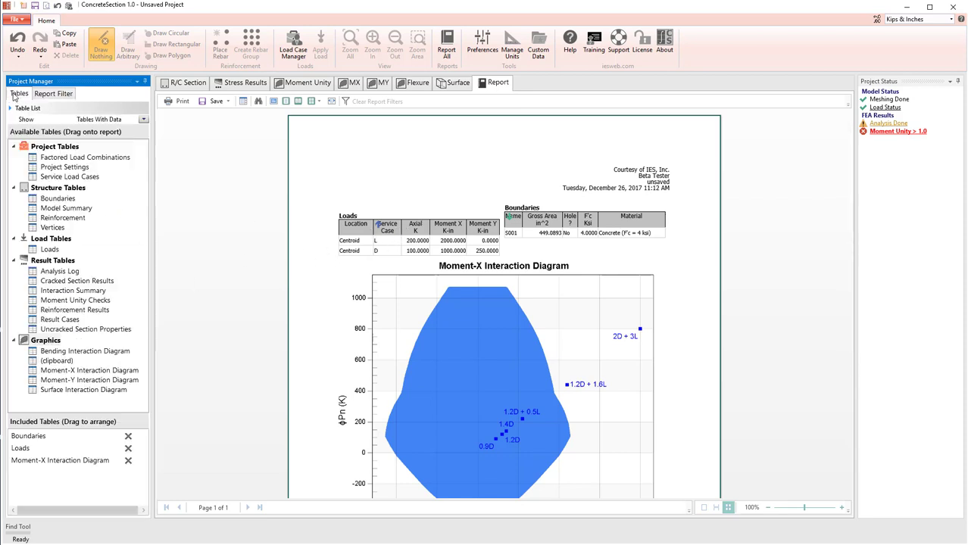
pyautogui.moveTo(67, 310); pyautogui.dragTo(339, 360)
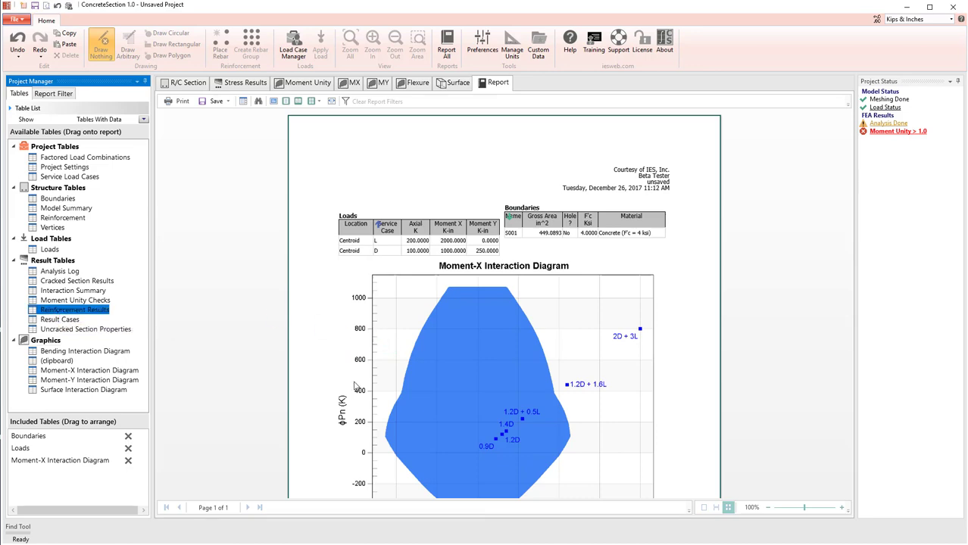
pyautogui.scroll(-3, 363, 356)
pyautogui.scroll(3, 251, 385)
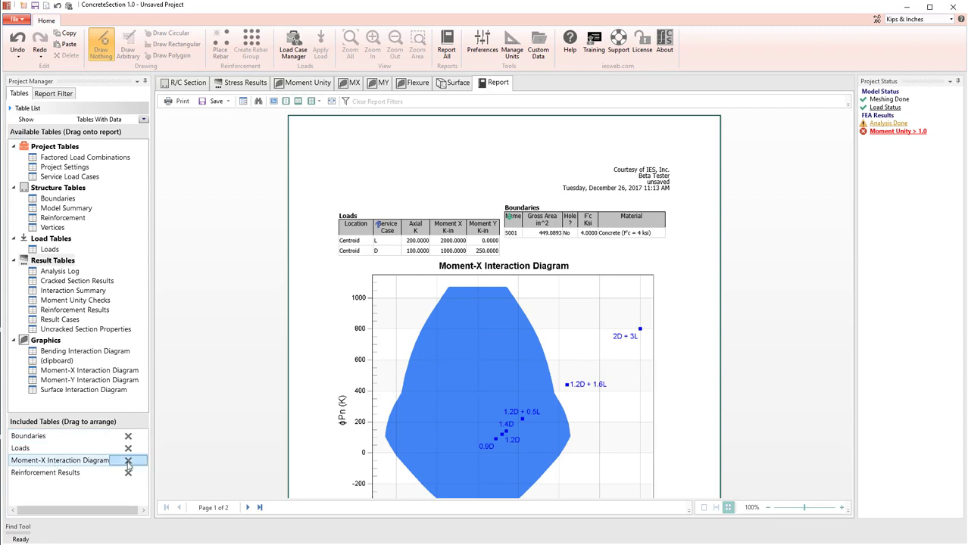
pyautogui.click(127, 461)
pyautogui.click(128, 461)
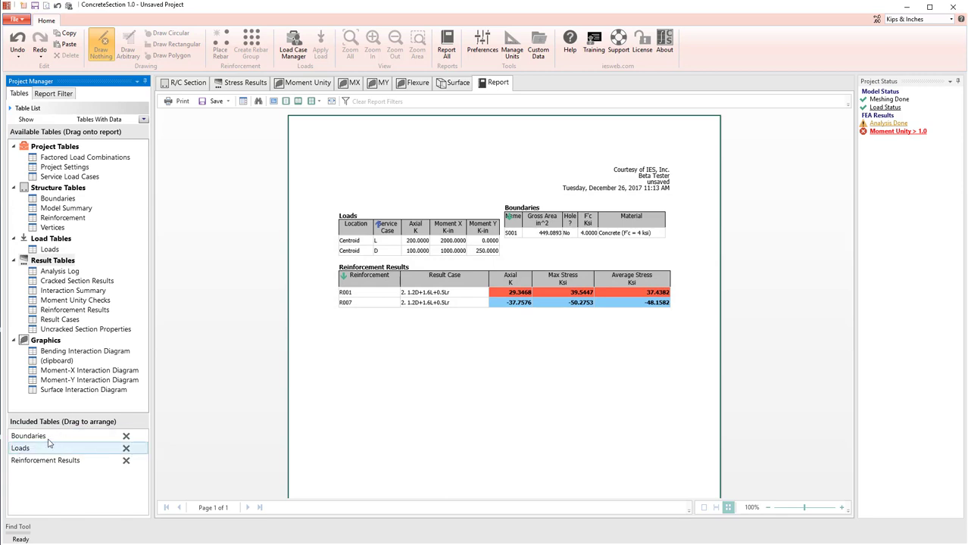
# Turn off Extreme Rows Only for the Reinforcement Results table so that all of its rows are listed.
pyautogui.click(380, 271)
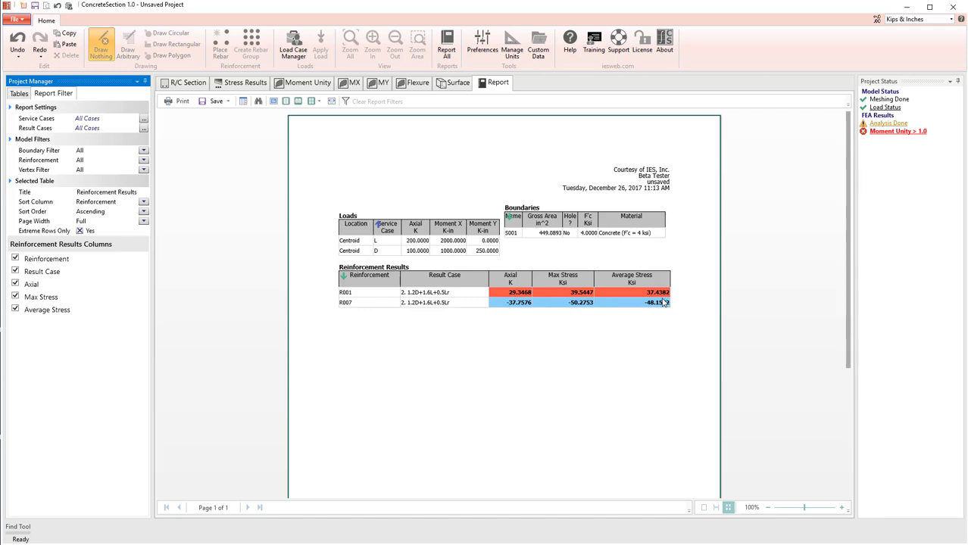
pyautogui.click(80, 231)
pyautogui.scroll(-5, 553, 327)
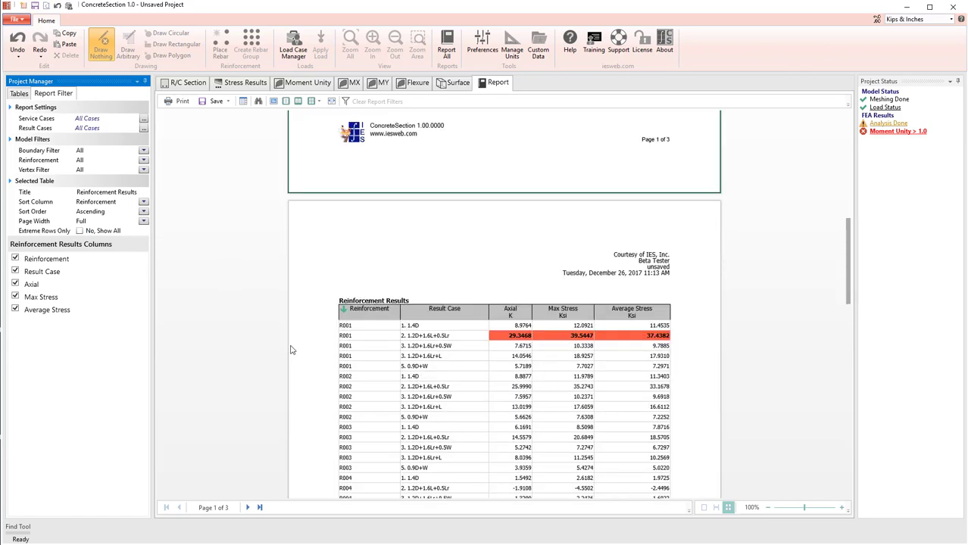
# Look through the full Reinforcement Results table across the report pages, comparing the bars' axial forces and stresses for each result case.
pyautogui.scroll(-3, 352, 344)
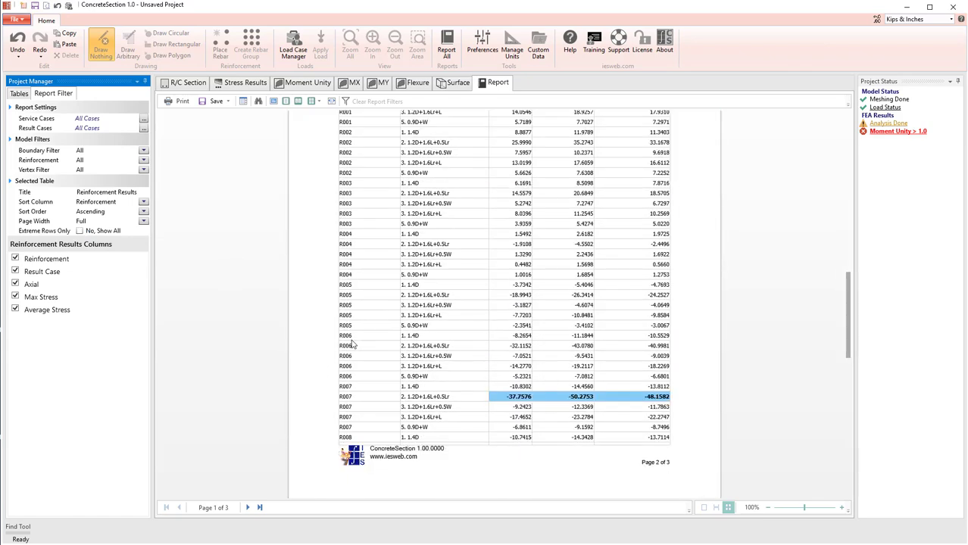
pyautogui.scroll(3, 412, 337)
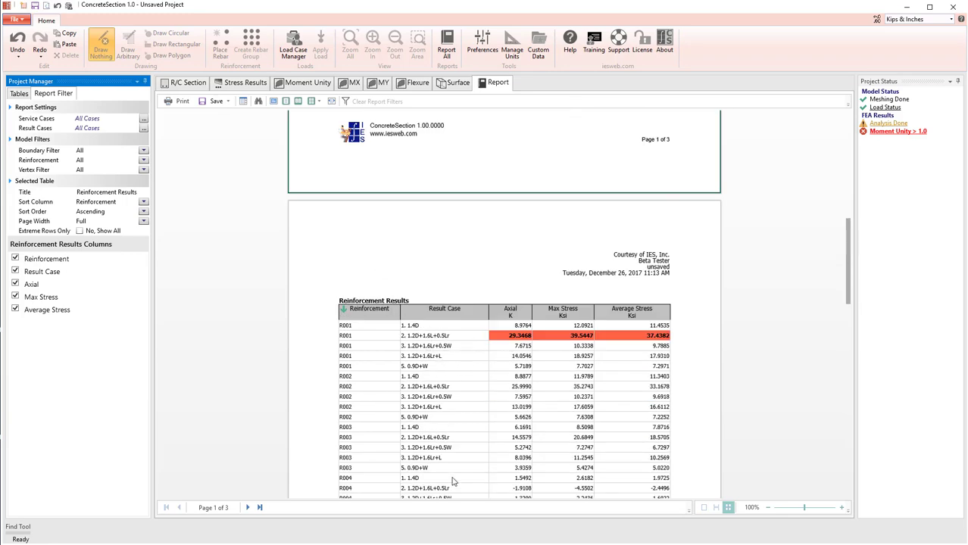
pyautogui.scroll(-6, 452, 455)
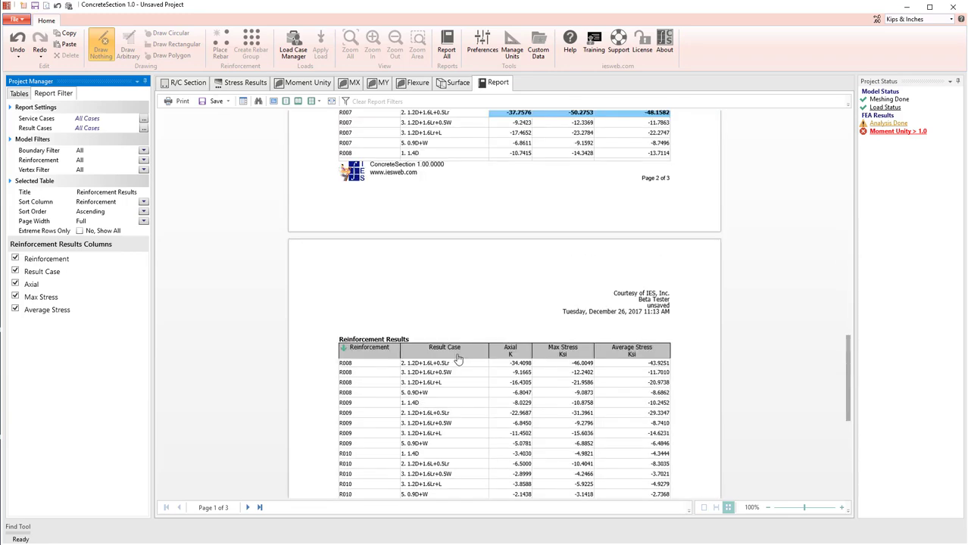
pyautogui.scroll(6, 457, 360)
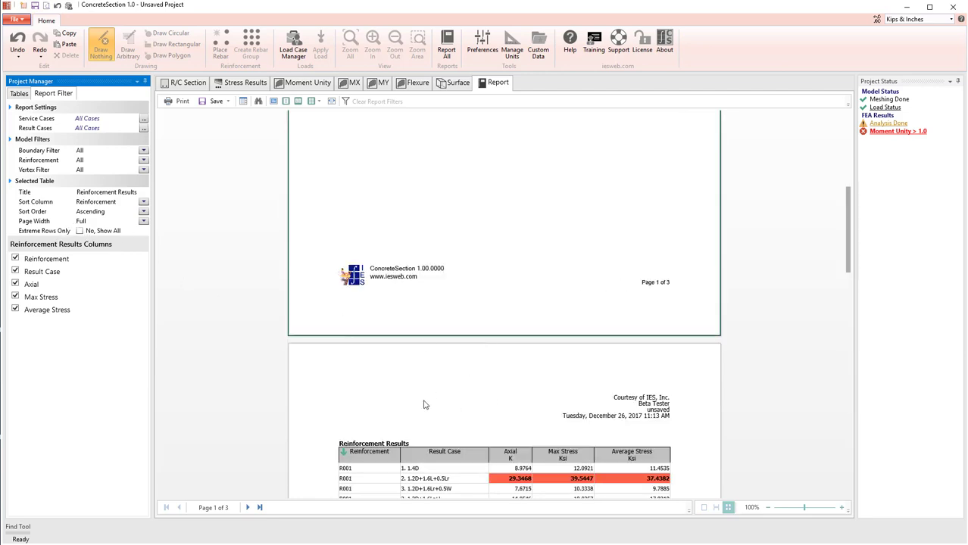
pyautogui.scroll(-3, 406, 401)
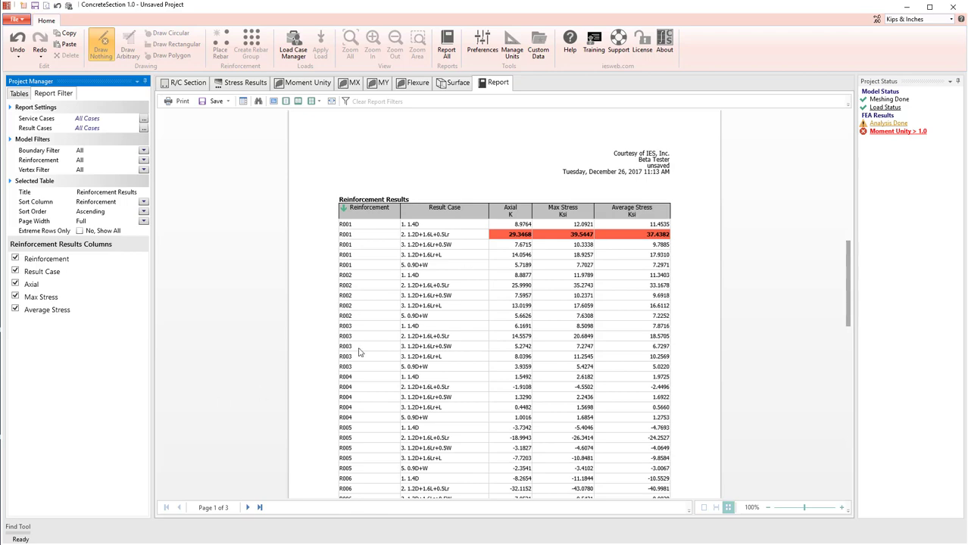
pyautogui.scroll(8, 437, 297)
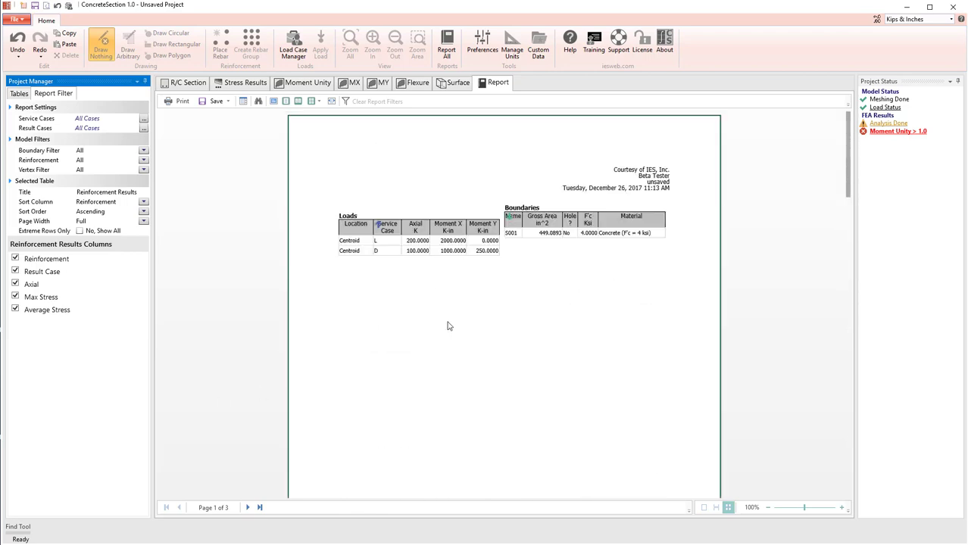
pyautogui.scroll(-3, 447, 319)
pyautogui.scroll(3, 417, 312)
pyautogui.scroll(-5, 418, 311)
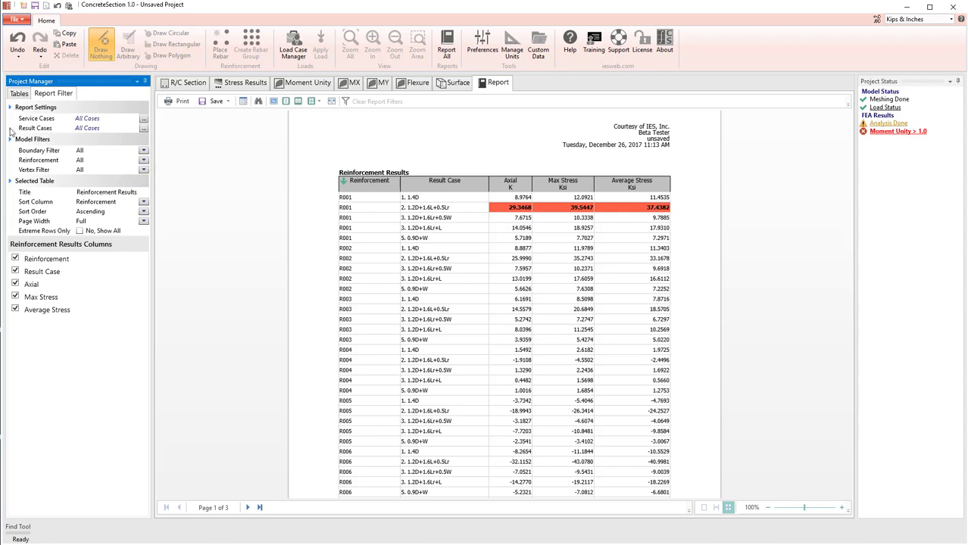
# Limit the report's result cases to 1. 1.4D and set the Reinforcement model filter to Selected.
pyautogui.click(143, 128)
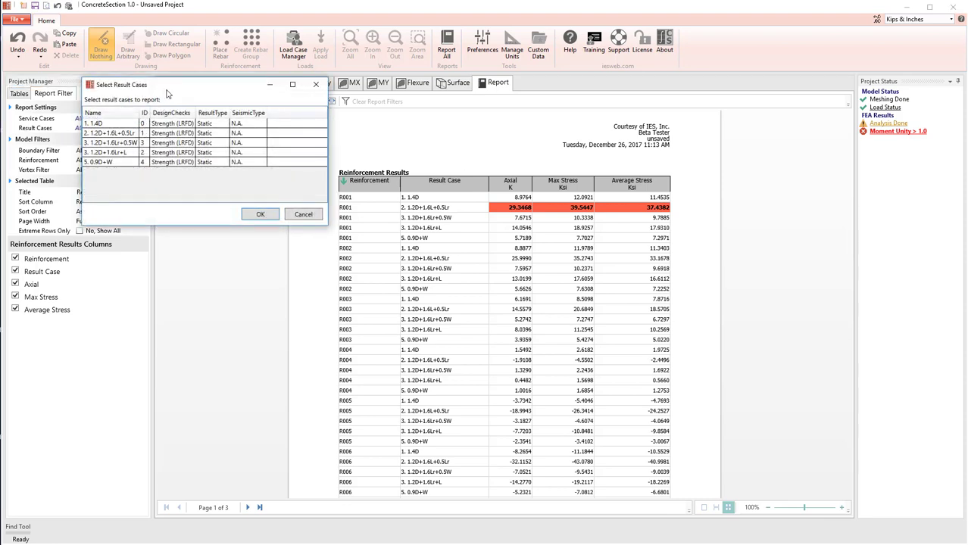
pyautogui.moveTo(168, 85); pyautogui.dragTo(269, 85)
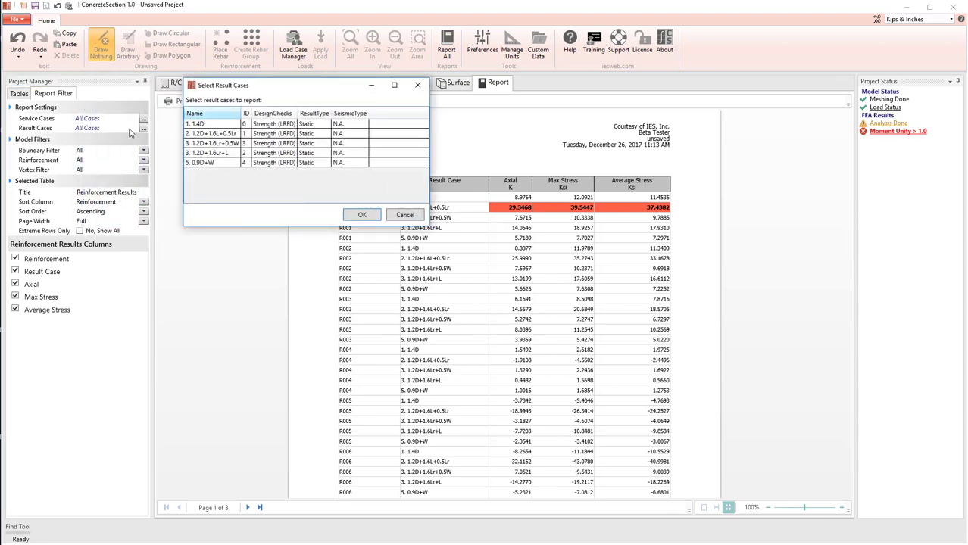
pyautogui.click(197, 125)
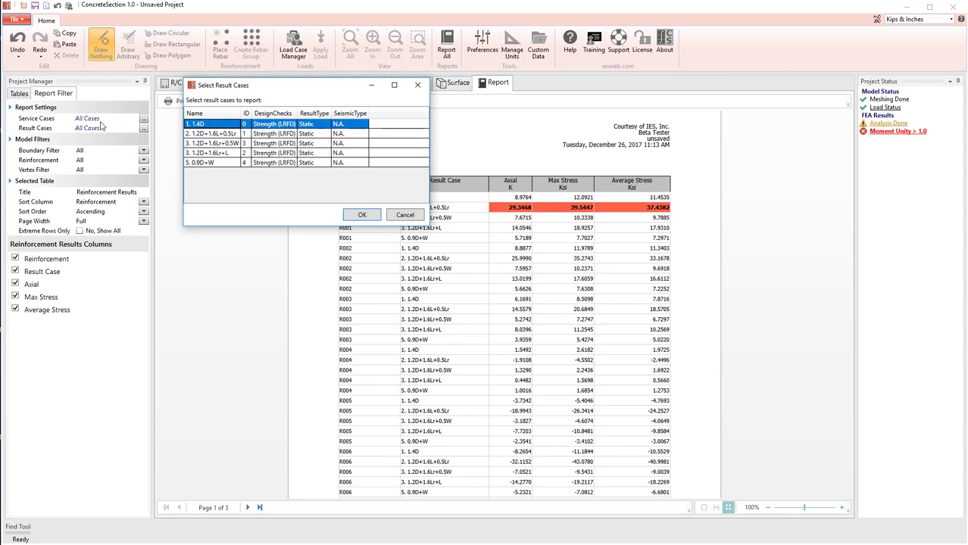
pyautogui.click(363, 215)
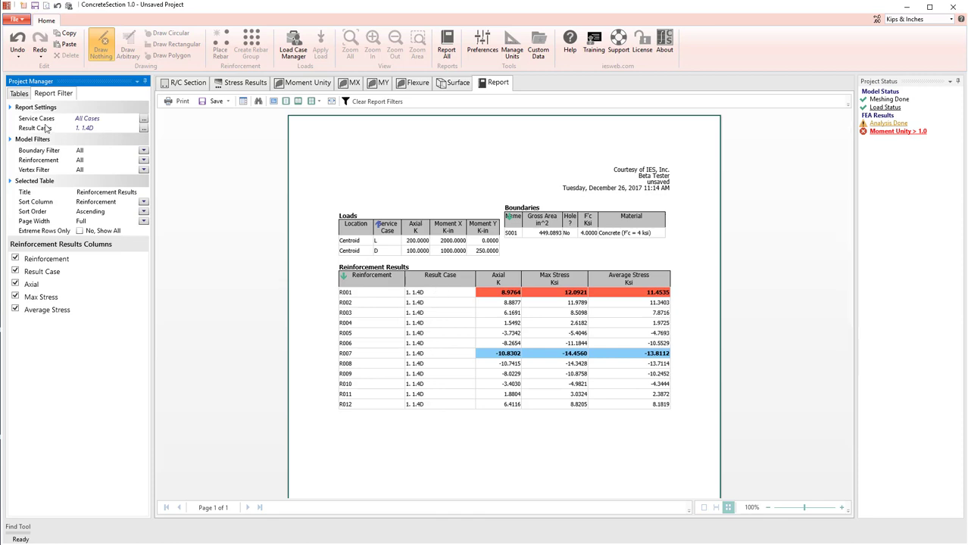
pyautogui.scroll(-1, 309, 253)
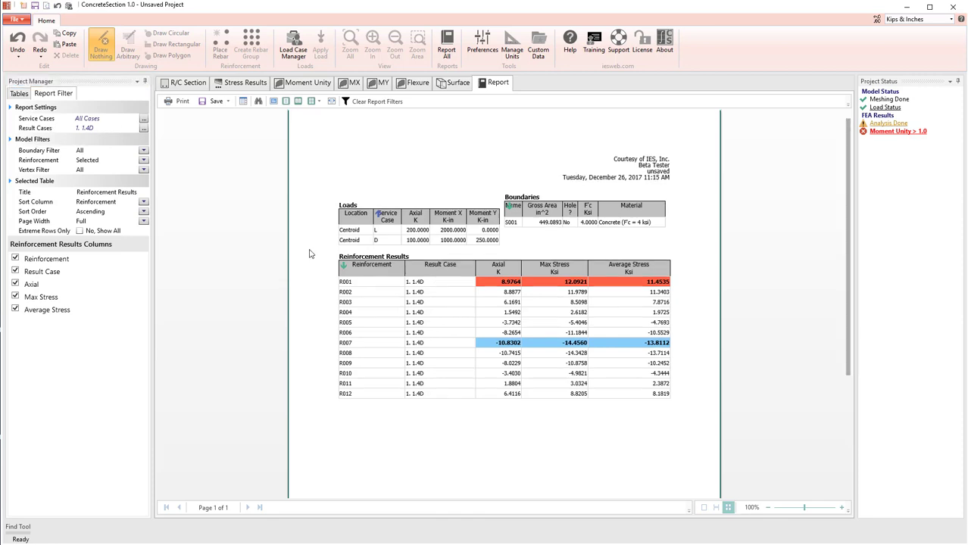